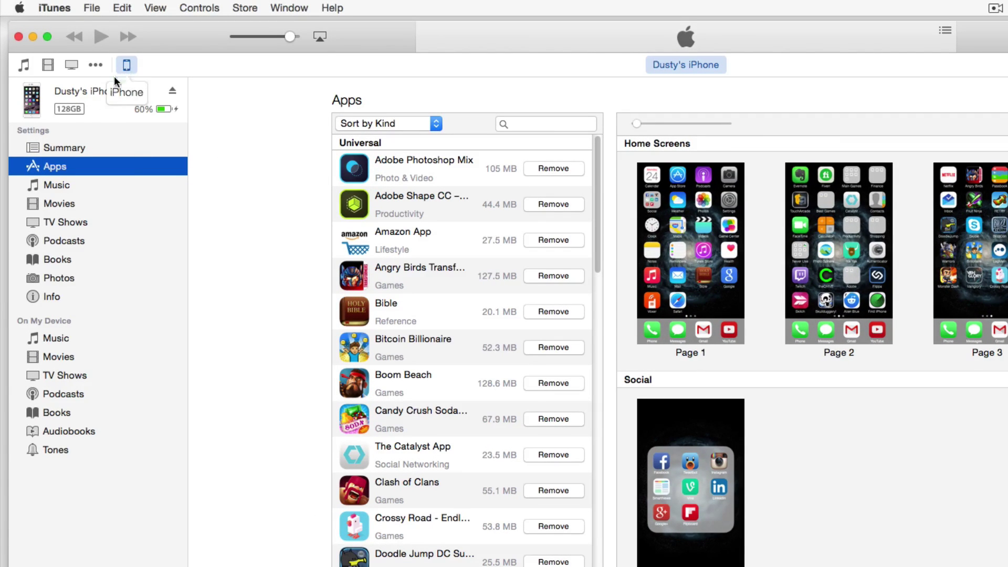
Return to the iPhone's Apps pane and mark iRant and Super Gnome to install
{"action": "left_click", "coordinate": [23, 64]}
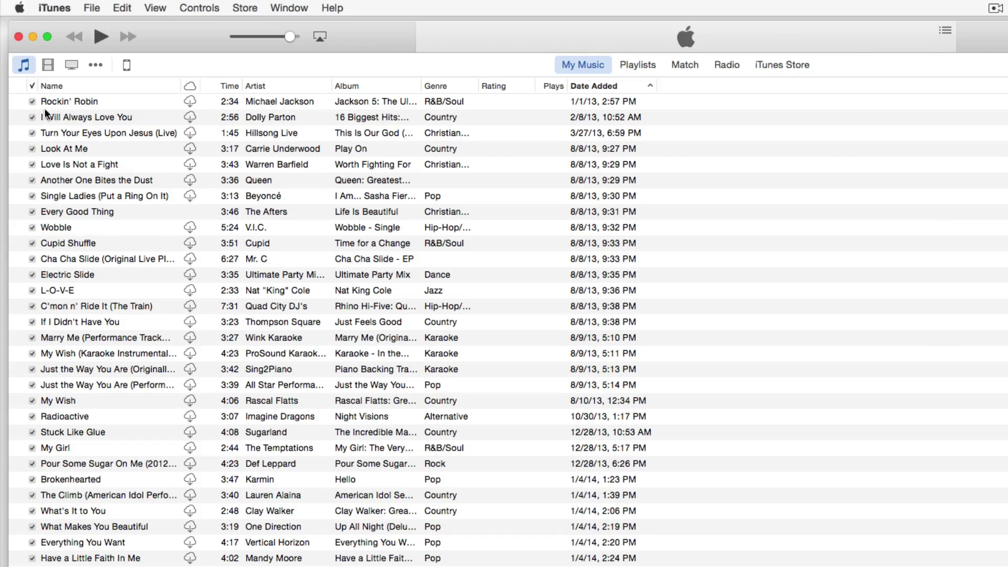
{"action": "left_click", "coordinate": [127, 65]}
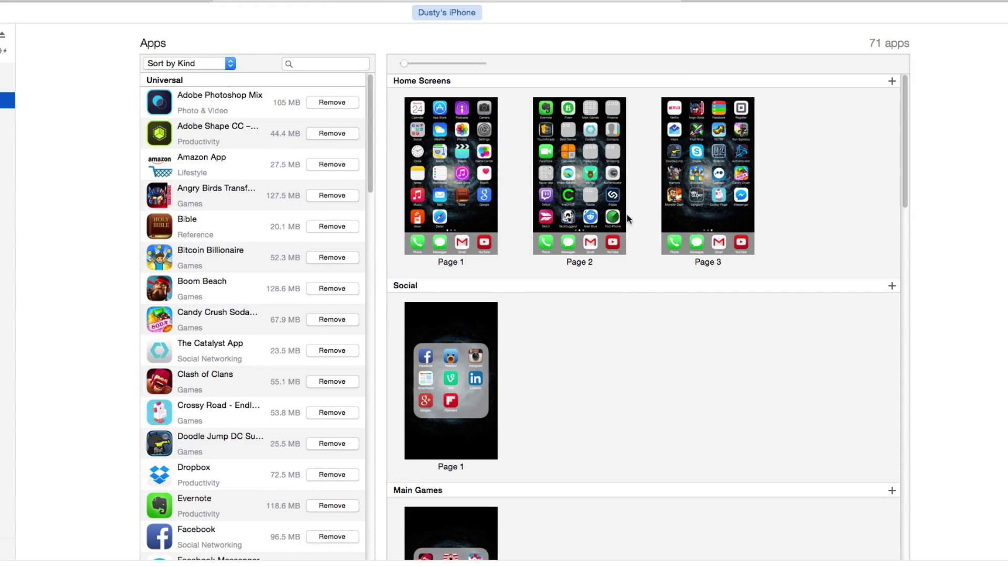
{"action": "left_click_drag", "start_coordinate": [904, 122], "coordinate": [903, 113]}
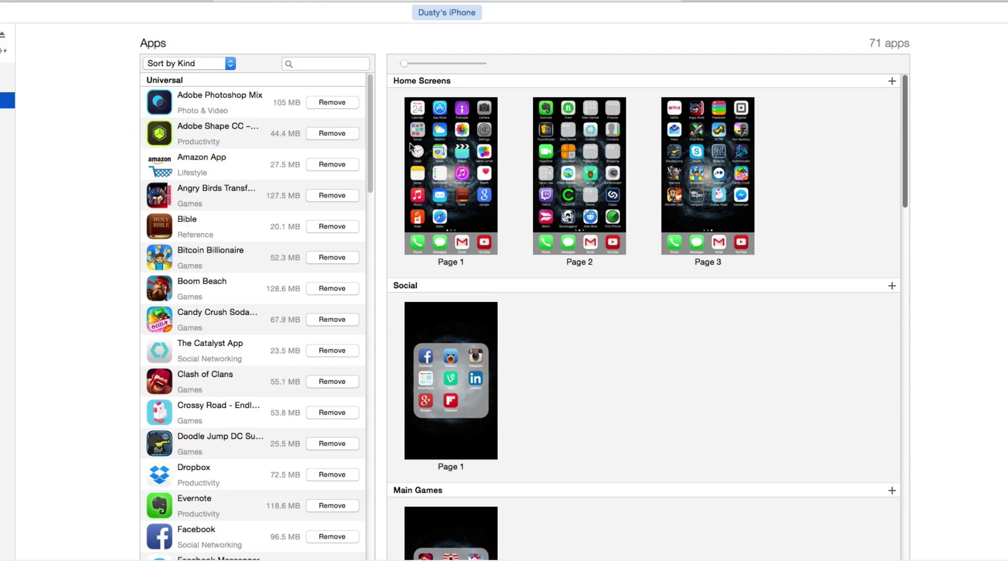
{"action": "left_click_drag", "start_coordinate": [903, 156], "coordinate": [903, 184]}
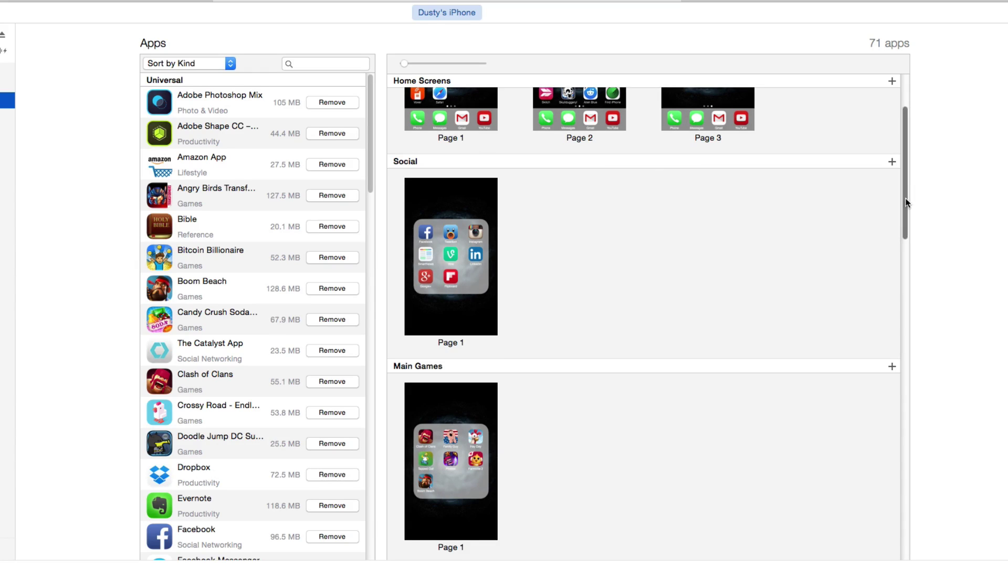
{"action": "mouse_move", "coordinate": [905, 206]}
{"action": "left_mouse_down"}
{"action": "mouse_move", "coordinate": [900, 262]}
{"action": "mouse_move", "coordinate": [900, 94]}
{"action": "left_mouse_up"}
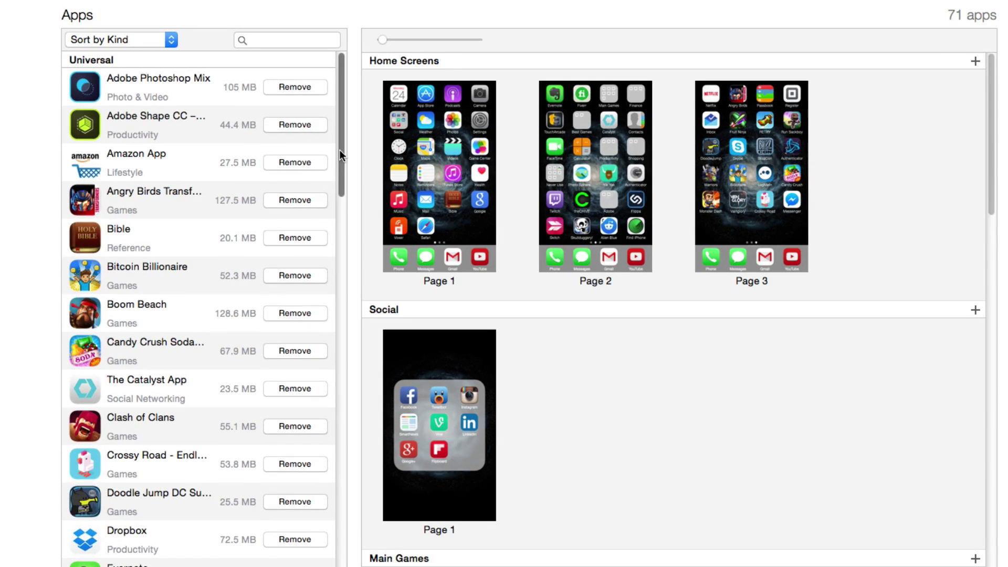
{"action": "left_click_drag", "start_coordinate": [340, 150], "coordinate": [341, 119]}
{"action": "left_click_drag", "start_coordinate": [341, 168], "coordinate": [345, 217]}
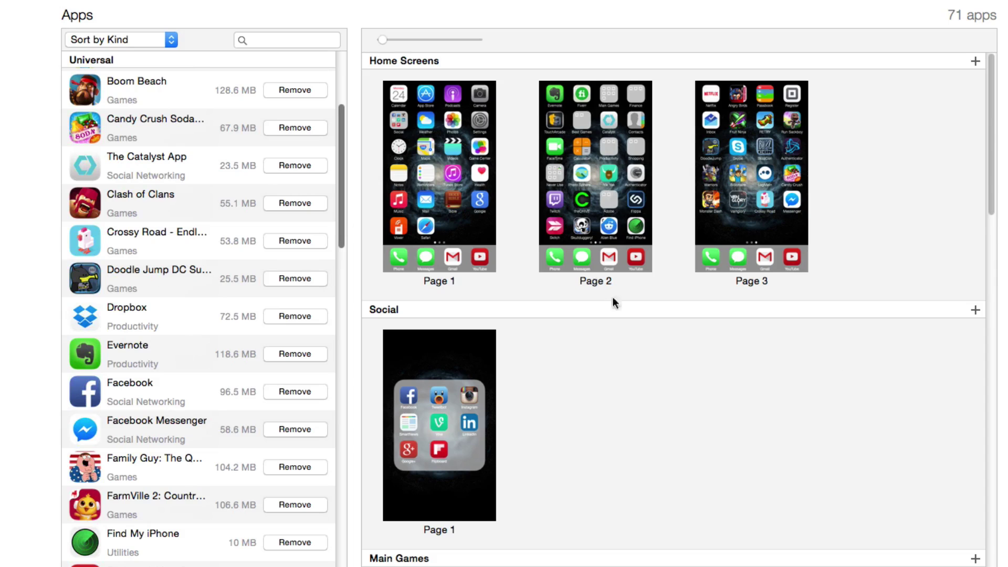
{"action": "left_click_drag", "start_coordinate": [343, 216], "coordinate": [340, 389]}
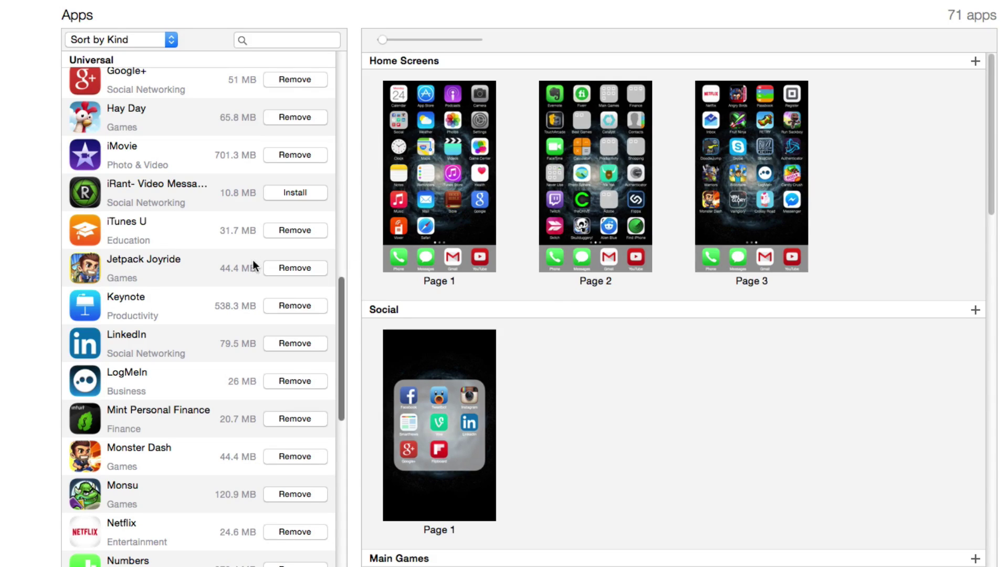
{"action": "left_click", "coordinate": [289, 195]}
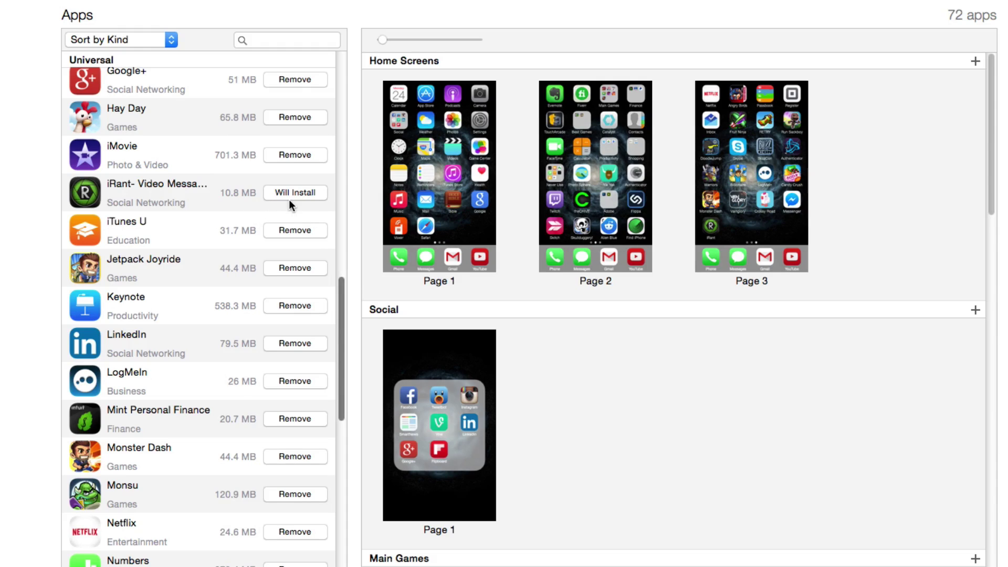
{"action": "scroll", "coordinate": [212, 394], "scroll_direction": "down", "scroll_amount": 10}
{"action": "scroll", "coordinate": [217, 398], "scroll_direction": "down", "scroll_amount": 5}
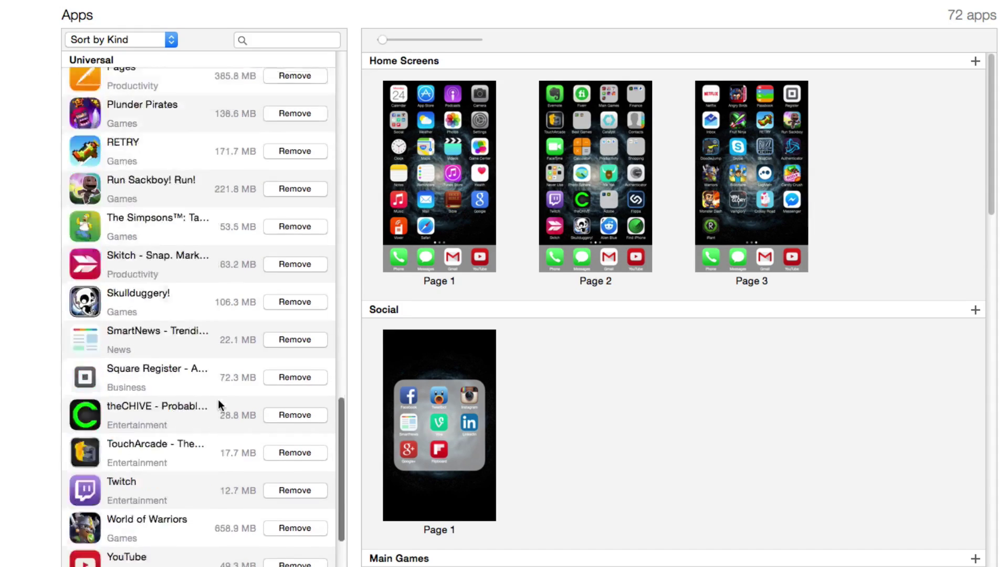
{"action": "scroll", "coordinate": [218, 399], "scroll_direction": "down", "scroll_amount": 10}
{"action": "scroll", "coordinate": [219, 397], "scroll_direction": "down", "scroll_amount": 5}
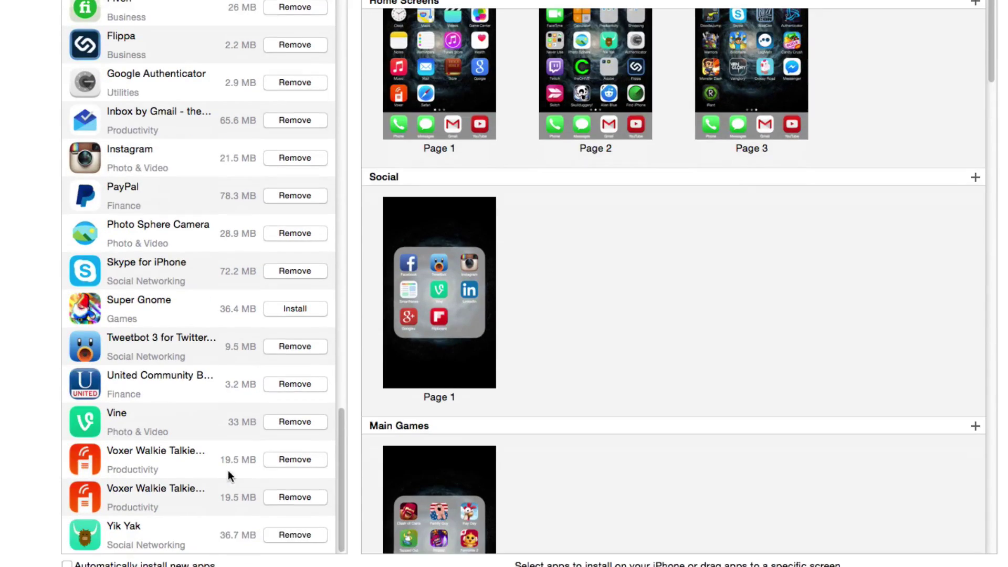
{"action": "left_click", "coordinate": [298, 310]}
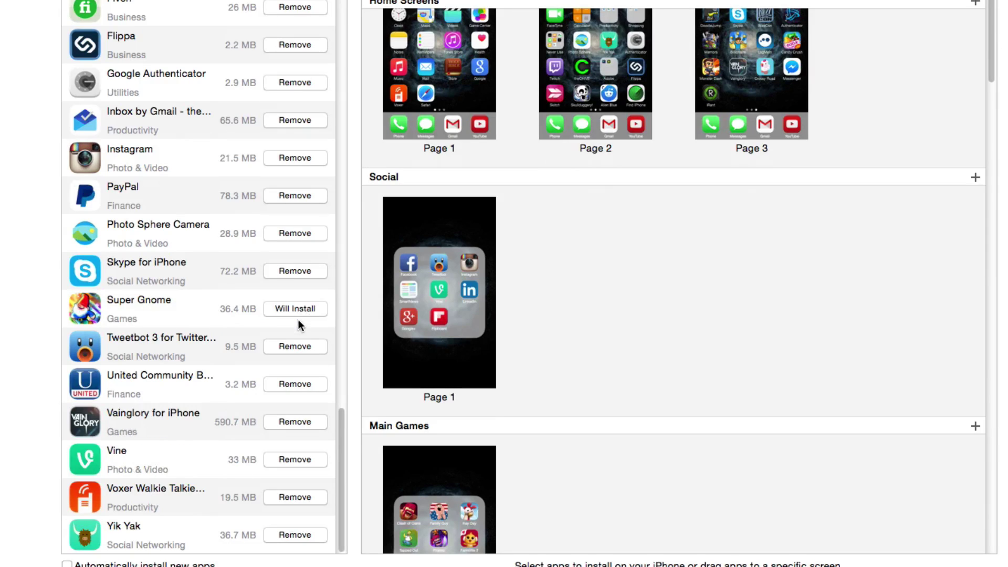
{"action": "scroll", "coordinate": [228, 329], "scroll_direction": "up", "scroll_amount": 10}
{"action": "scroll", "coordinate": [227, 330], "scroll_direction": "up", "scroll_amount": 5}
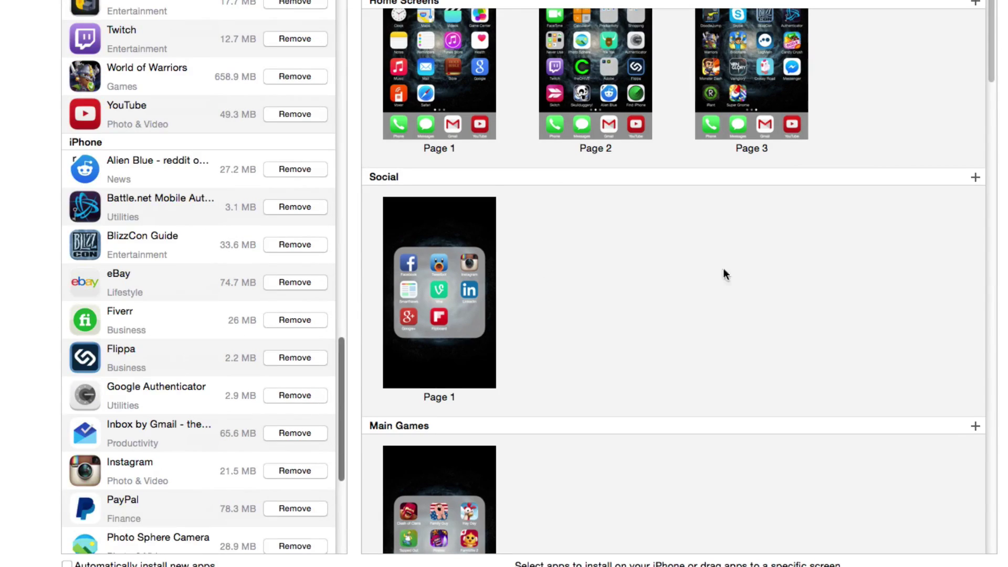
{"action": "scroll", "coordinate": [710, 276], "scroll_direction": "up", "scroll_amount": 5}
{"action": "scroll", "coordinate": [851, 255], "scroll_direction": "up", "scroll_amount": 5}
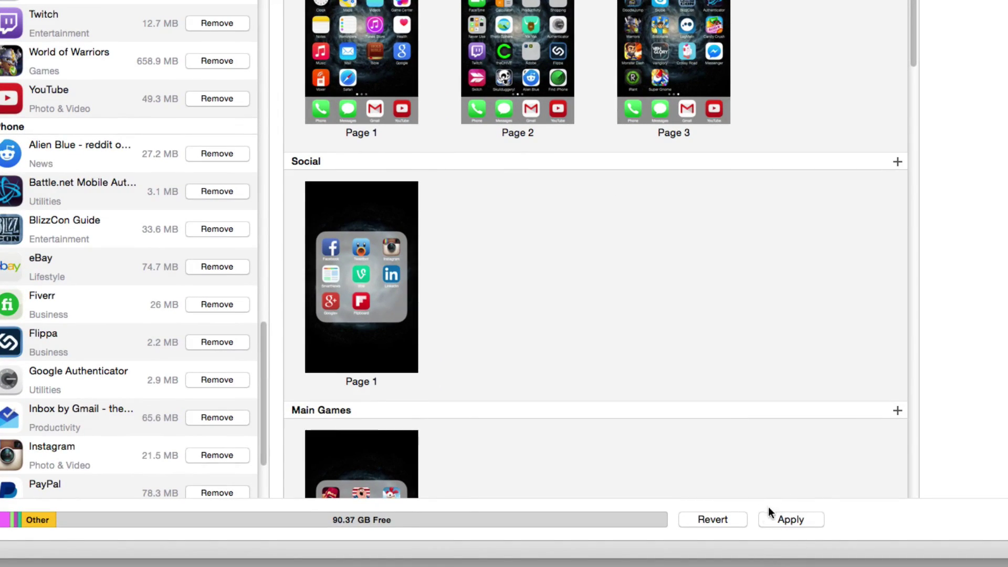
Apply the pending iRant and Super Gnome installs so the iPhone syncs
{"action": "left_click", "coordinate": [790, 521]}
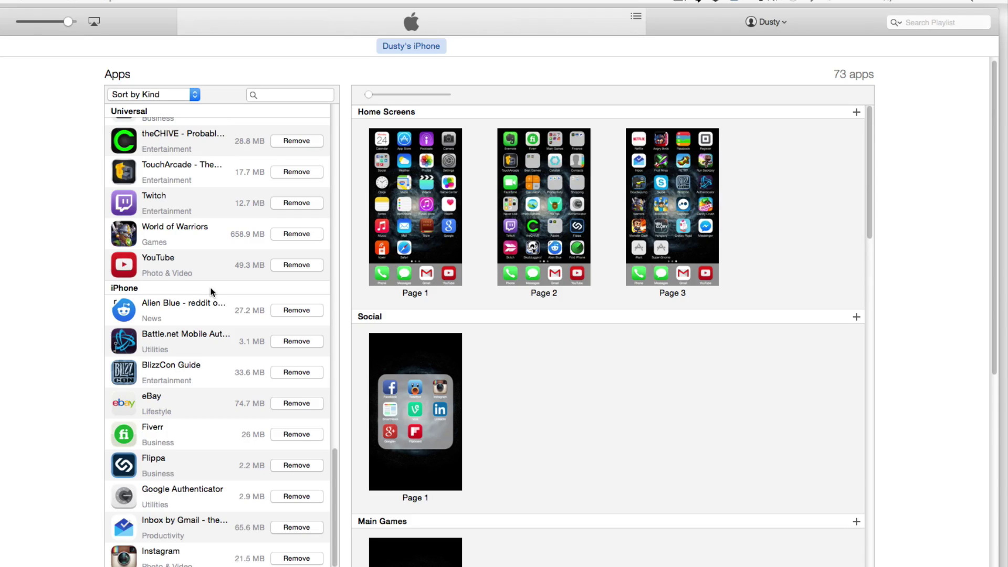
{"action": "scroll", "coordinate": [219, 364], "scroll_direction": "down", "scroll_amount": 2}
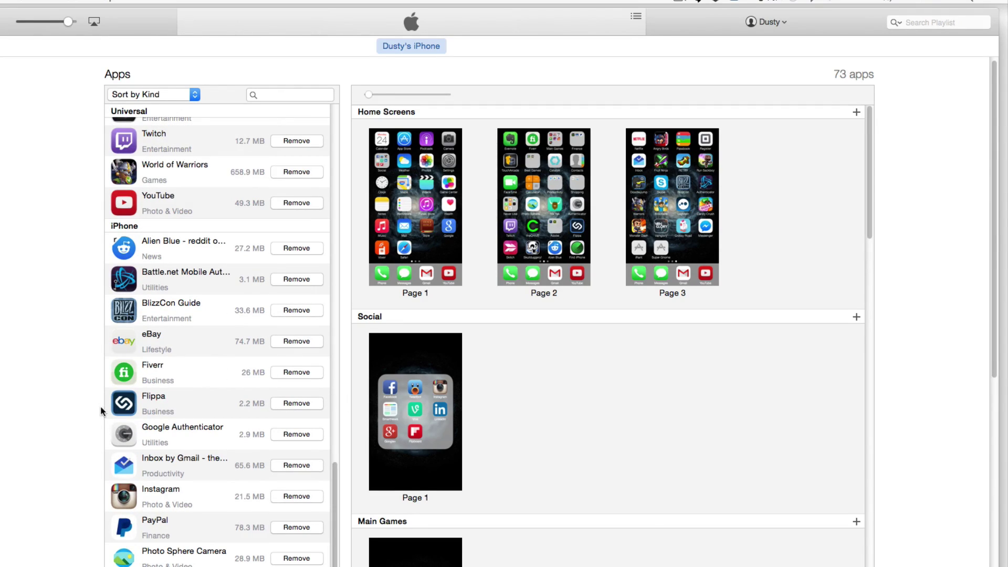
{"action": "scroll", "coordinate": [100, 405], "scroll_direction": "down", "scroll_amount": 2}
{"action": "scroll", "coordinate": [100, 407], "scroll_direction": "down", "scroll_amount": 3}
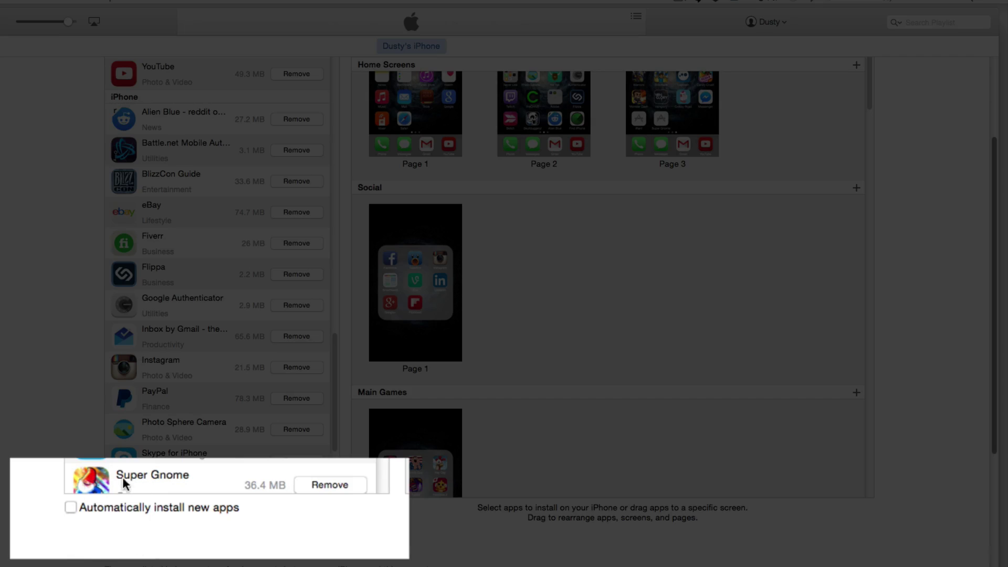
Check the 'Automatically install new apps' box below the app list
{"action": "left_click", "coordinate": [71, 509]}
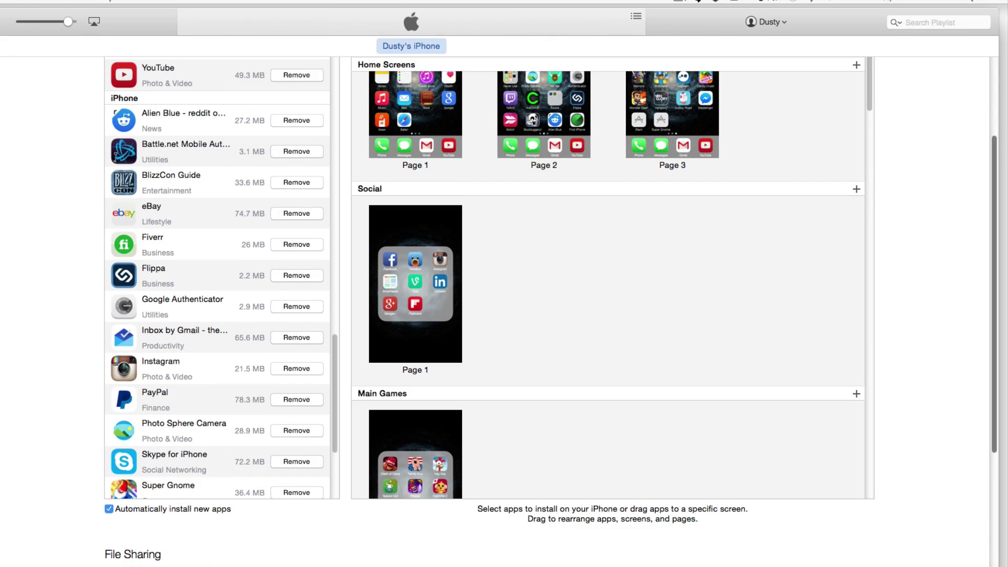
{"action": "scroll", "coordinate": [798, 534], "scroll_direction": "down", "scroll_amount": 1}
{"action": "scroll", "coordinate": [799, 534], "scroll_direction": "down", "scroll_amount": 1}
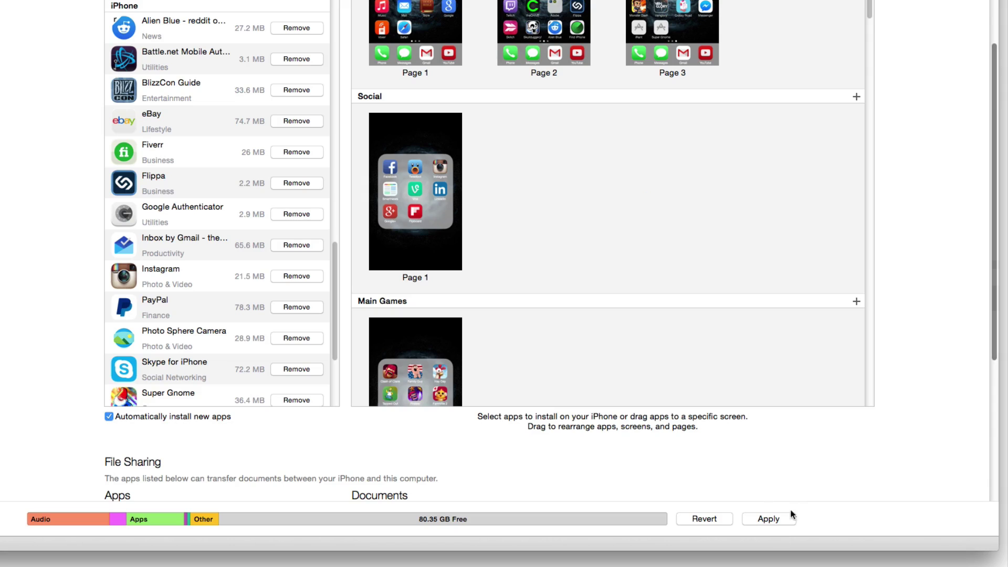
Apply the 'Automatically install new apps' setting to the iPhone
{"action": "left_click", "coordinate": [768, 519]}
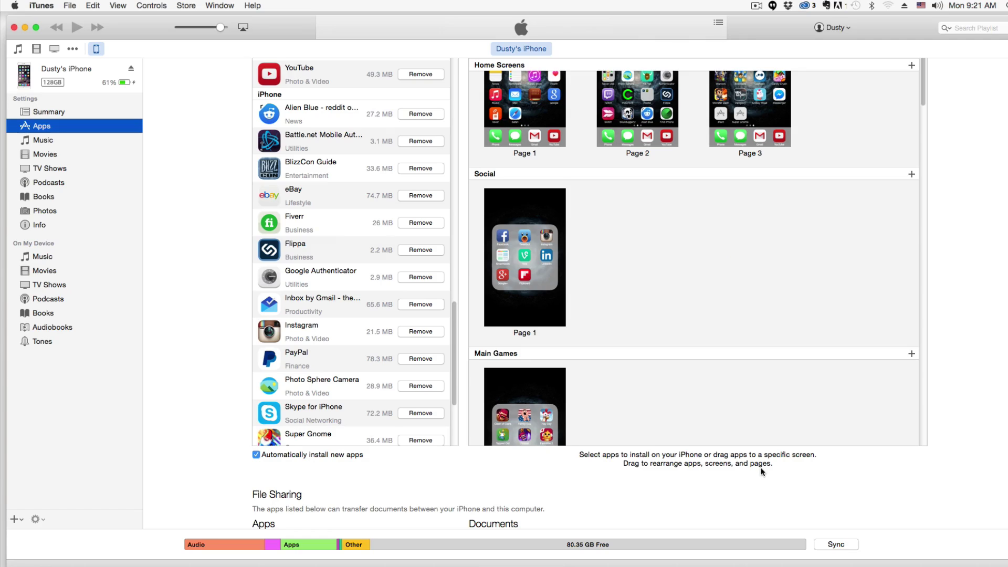
{"action": "scroll", "coordinate": [220, 375], "scroll_direction": "up", "scroll_amount": 5}
{"action": "scroll", "coordinate": [219, 375], "scroll_direction": "up", "scroll_amount": 5}
{"action": "scroll", "coordinate": [219, 375], "scroll_direction": "up", "scroll_amount": 2}
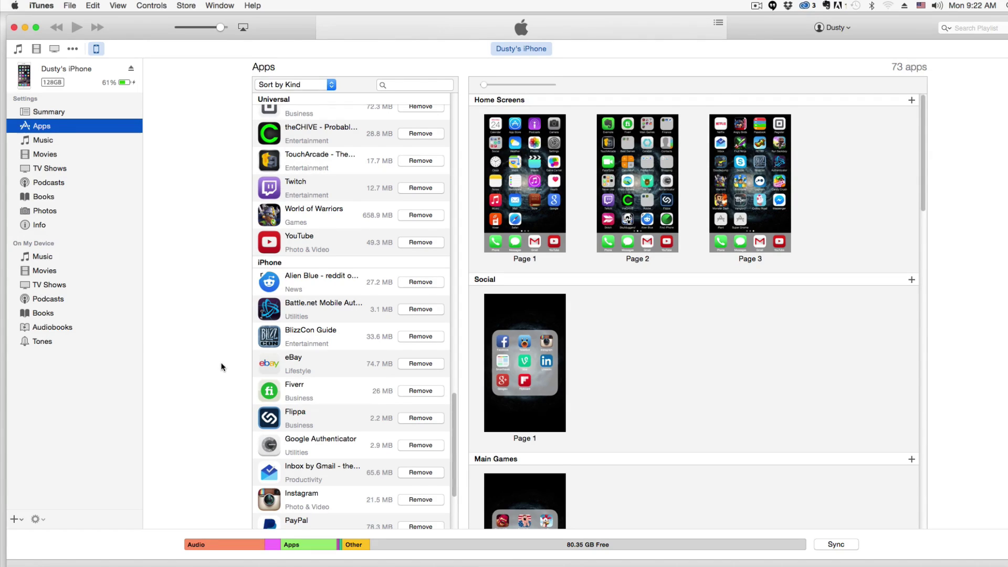
{"action": "scroll", "coordinate": [222, 371], "scroll_direction": "up", "scroll_amount": 1}
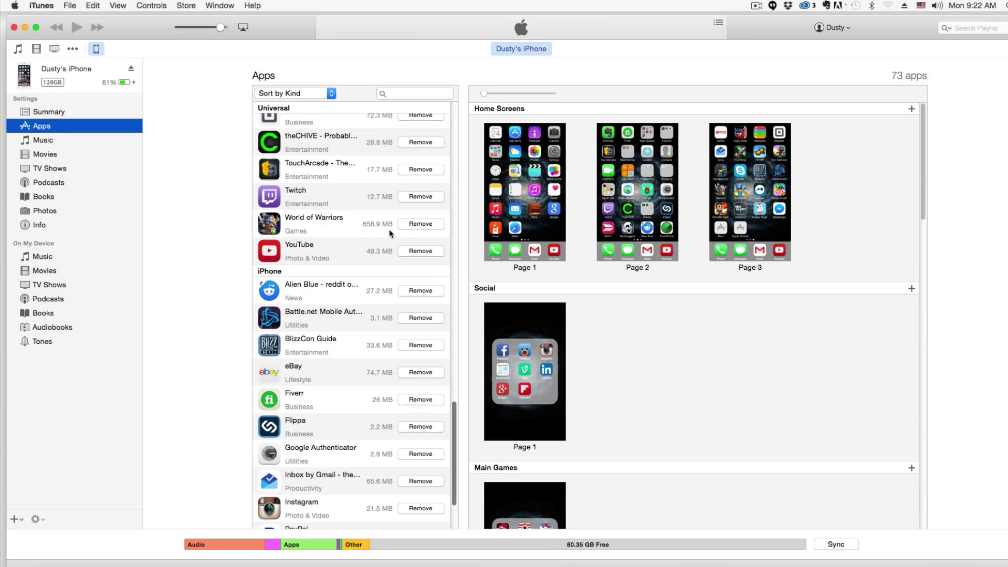